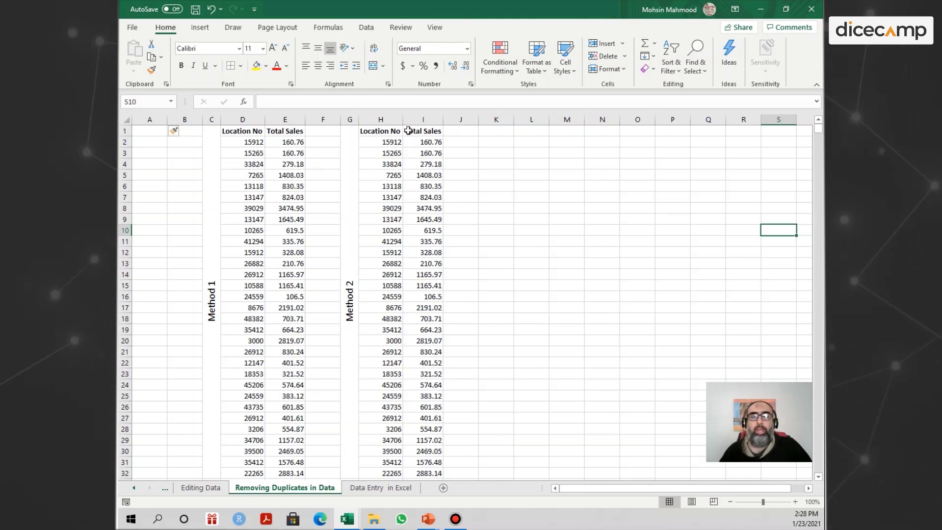
# - Select the Method 1 Location No column from its header down to the last value
pyautogui.moveTo(241, 131); pyautogui.dragTo(283, 130)
pyautogui.click(252, 153)
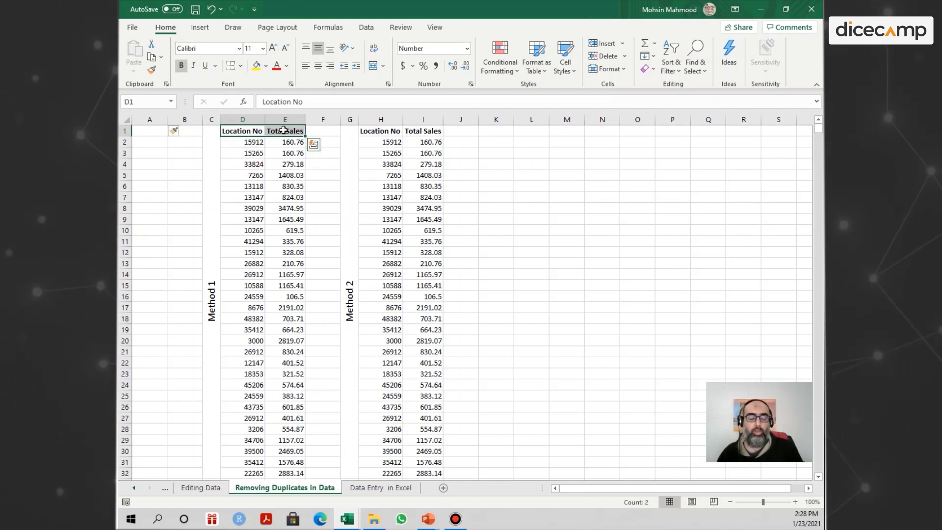
pyautogui.press('Left')
pyautogui.press('Right')
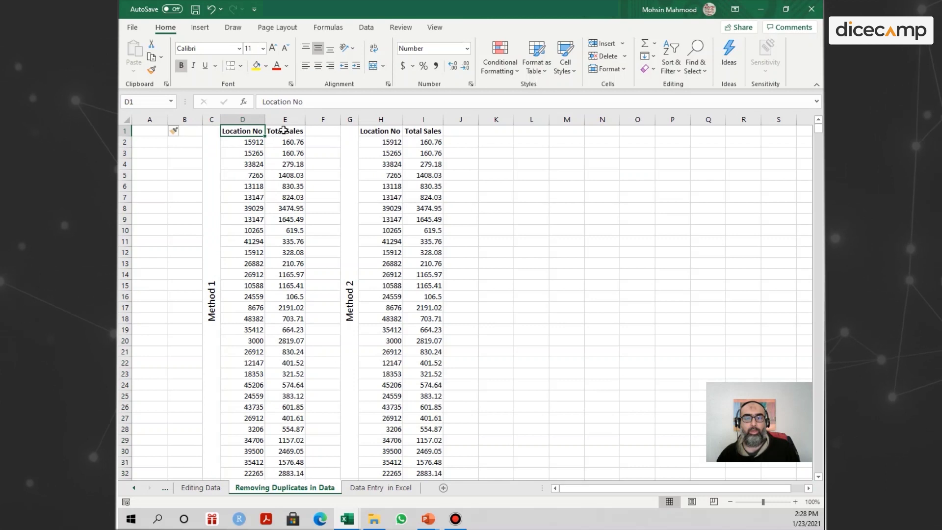
pyautogui.hotkey('shift', 'Down')
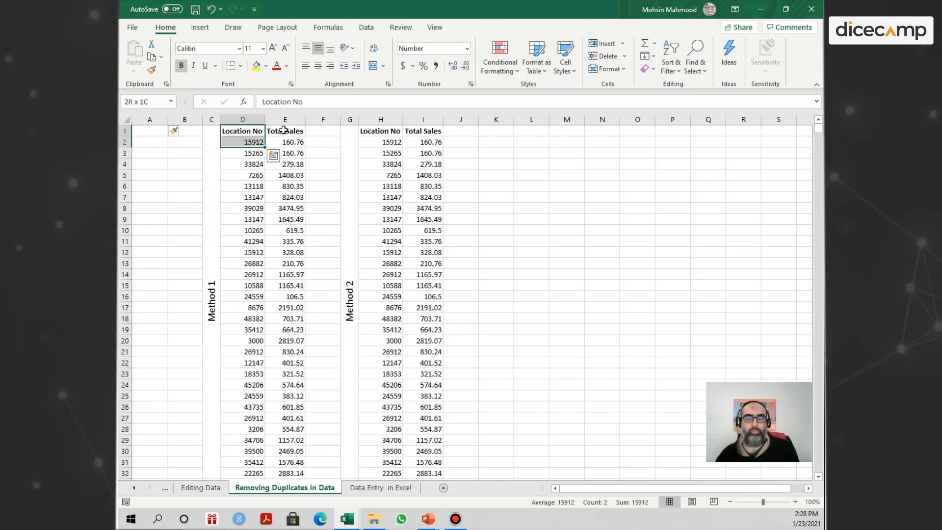
pyautogui.hotkey('shift', 'Down')
pyautogui.hotkey('shift', 'Down')
pyautogui.hotkey('shift', 'Down')
pyautogui.hotkey('shift', 'Down')
pyautogui.hotkey('shift', 'Down')
pyautogui.hotkey('shift', 'Down')
pyautogui.hotkey('shift', 'Down')
pyautogui.hotkey('shift', 'Down')
pyautogui.hotkey('shift', 'Down')
pyautogui.hotkey('shift', 'Down')
pyautogui.hotkey('shift', 'Down')
pyautogui.hotkey('shift', 'Down')
pyautogui.hotkey('shift', 'Down')
pyautogui.hotkey('shift', 'Down')
pyautogui.hotkey('shift', 'Down')
pyautogui.hotkey('shift', 'Down')
pyautogui.hotkey('shift', 'Down')
pyautogui.hotkey('shift', 'Down')
pyautogui.hotkey('shift', 'Down')
pyautogui.hotkey('shift', 'Down')
pyautogui.hotkey('shift', 'Down')
pyautogui.hotkey('shift', 'Down')
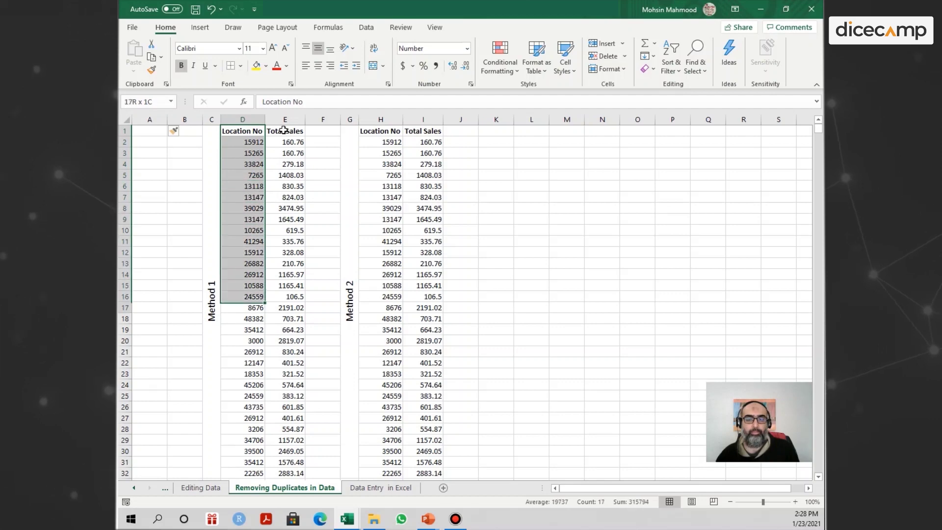
pyautogui.scroll(-2, 245, 162)
pyautogui.scroll(2, 250, 196)
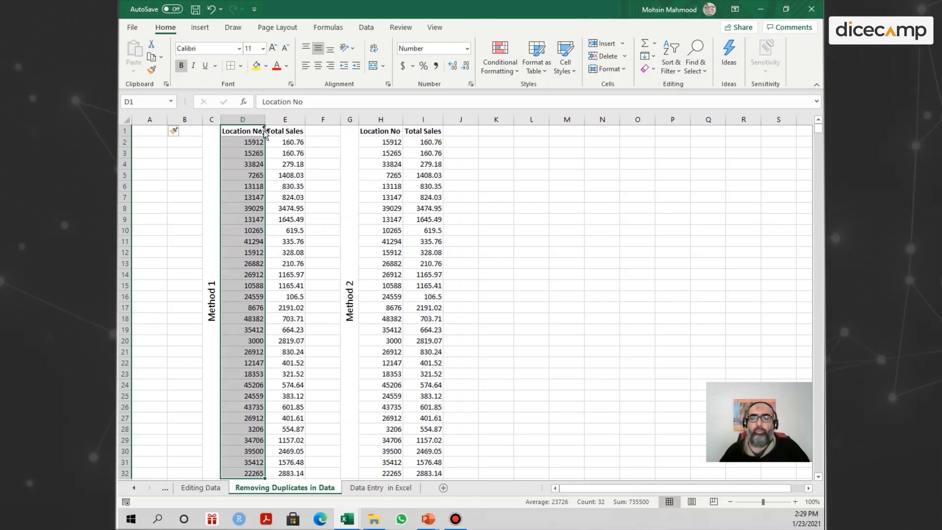
# - Start a Duplicate Values highlight rule on the column and try switching it to Unique
pyautogui.click(506, 78)
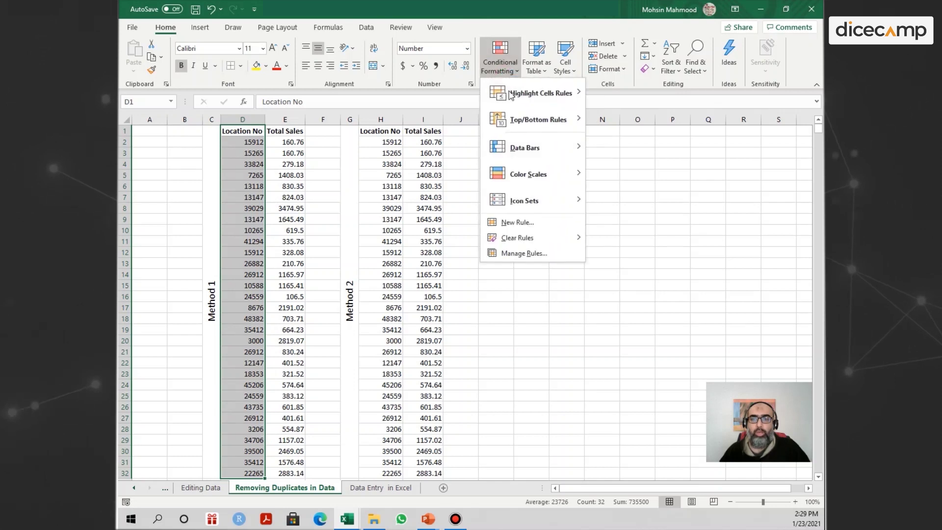
pyautogui.moveTo(510, 96)
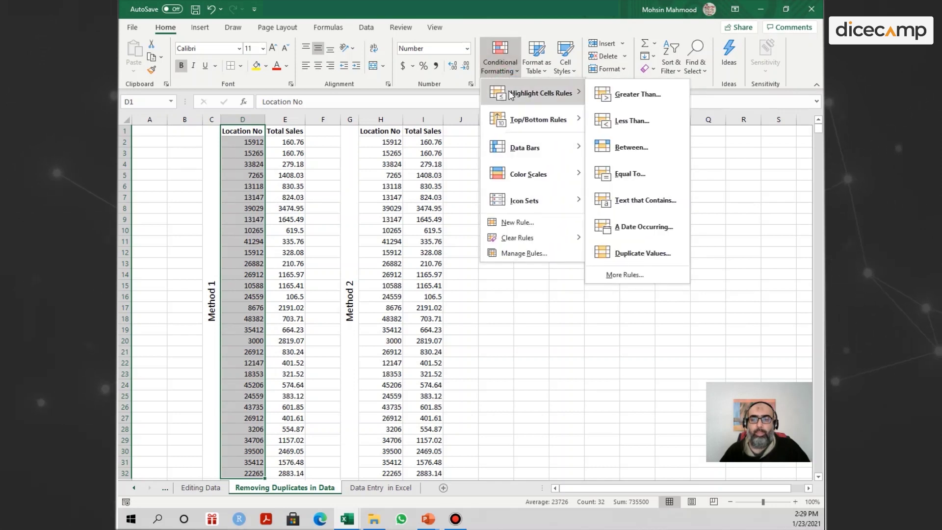
pyautogui.click(633, 259)
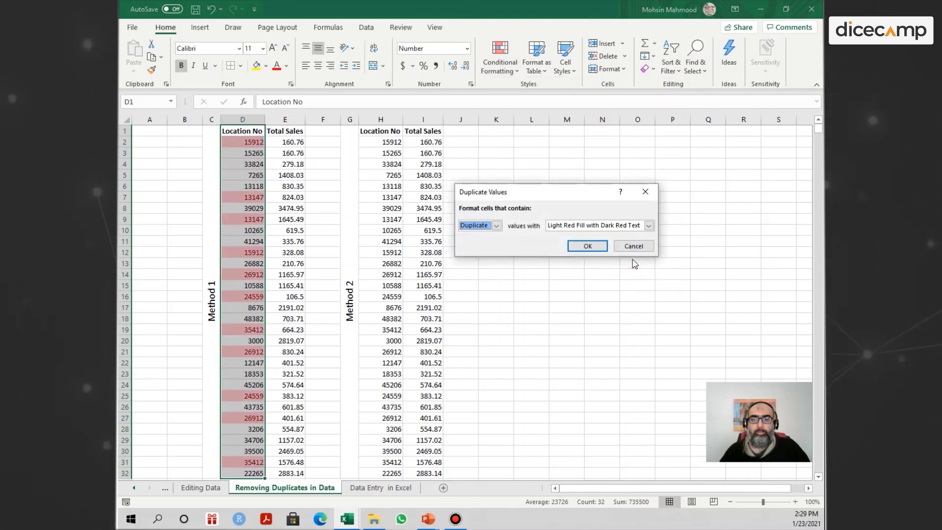
pyautogui.click(497, 226)
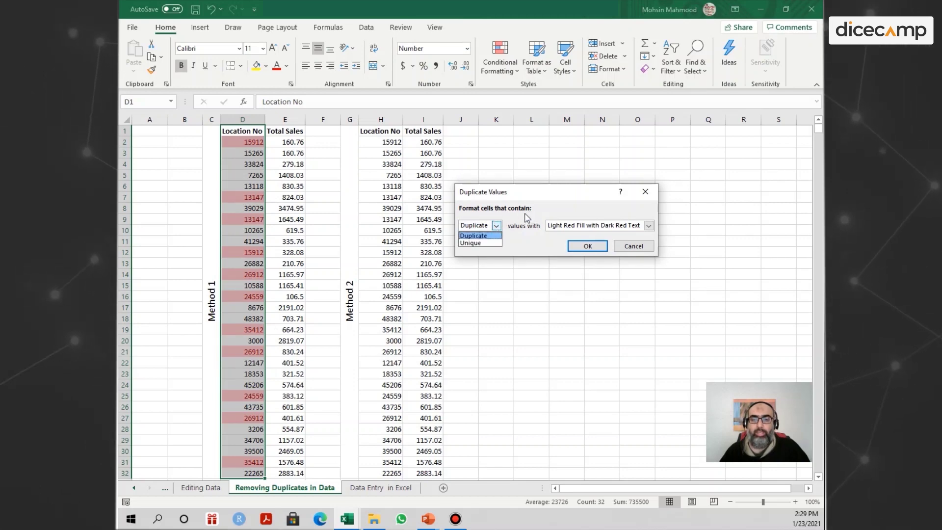
pyautogui.click(479, 243)
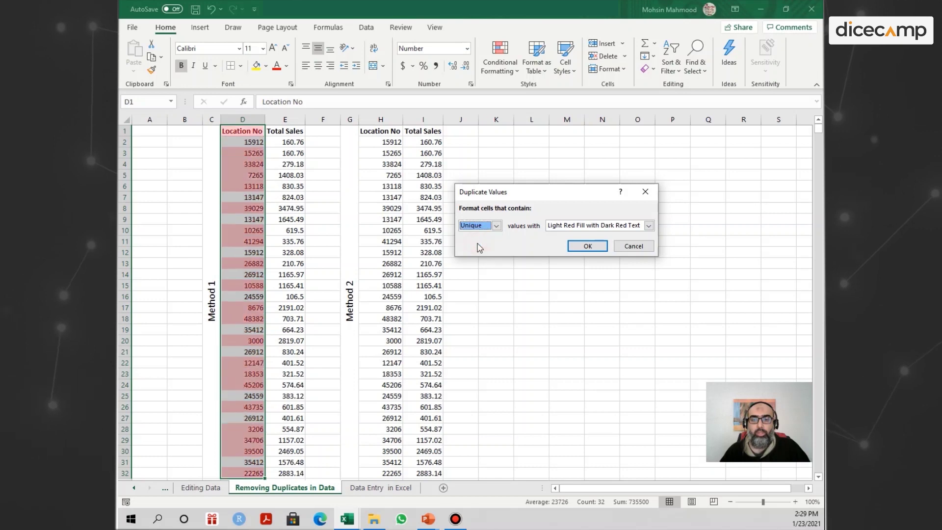
pyautogui.click(479, 225)
pyautogui.click(483, 243)
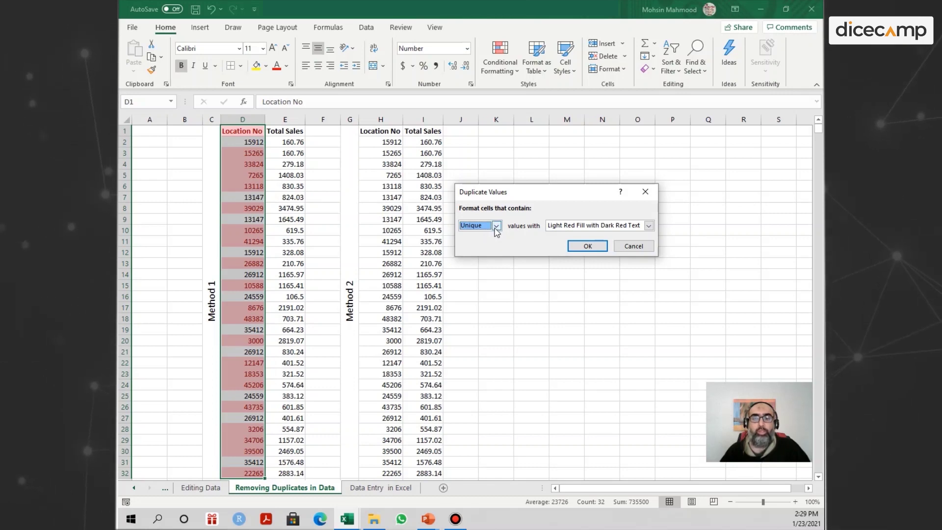
pyautogui.click(497, 226)
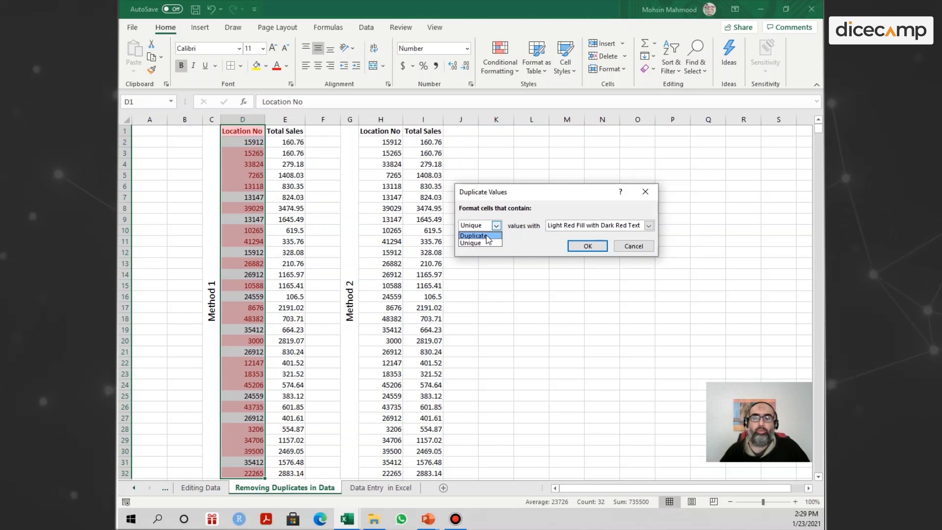
pyautogui.click(486, 242)
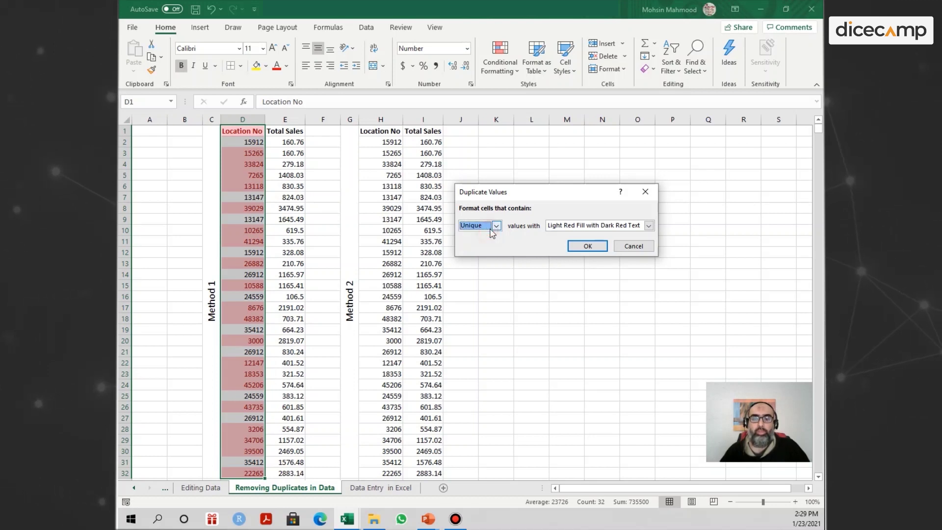
# - Set the rule back to Duplicate with Green Fill with Dark Green Text and apply it
pyautogui.click(649, 225)
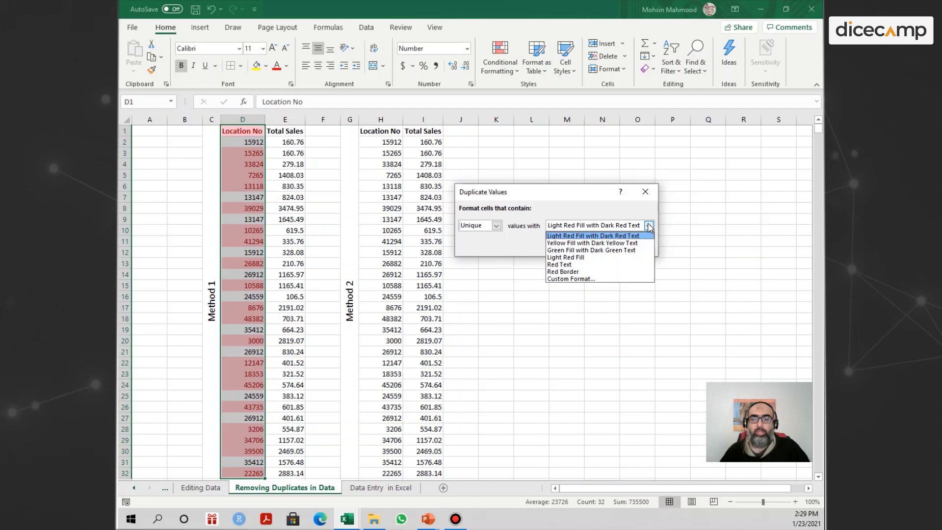
pyautogui.click(606, 243)
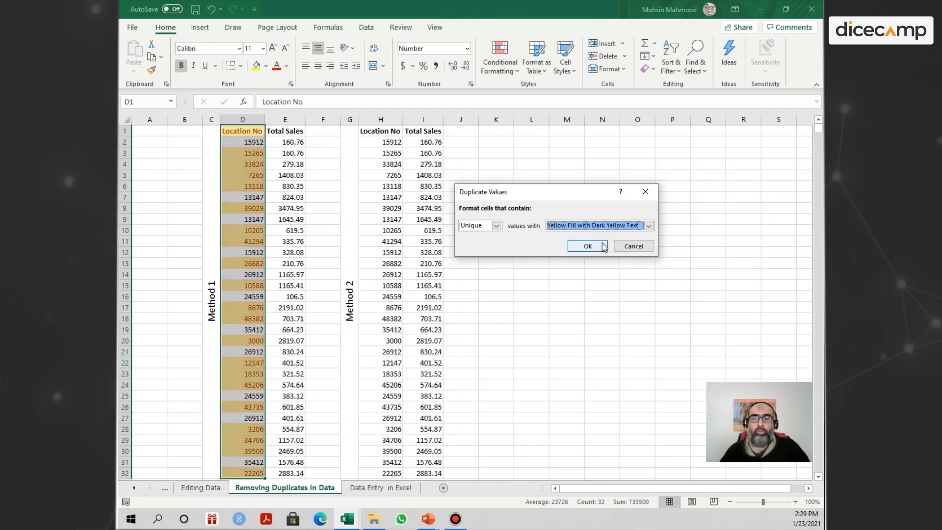
pyautogui.click(496, 226)
pyautogui.click(480, 236)
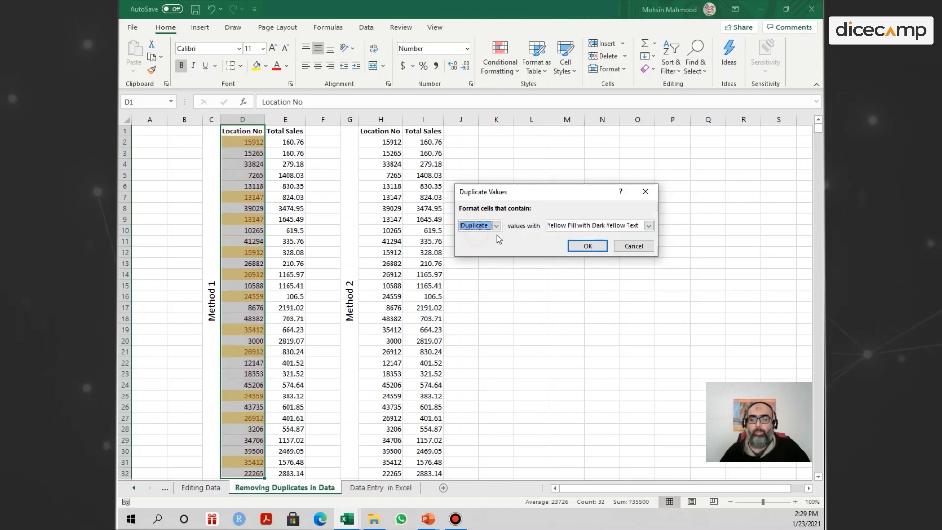
pyautogui.click(648, 225)
pyautogui.click(648, 226)
pyautogui.click(648, 226)
pyautogui.click(604, 247)
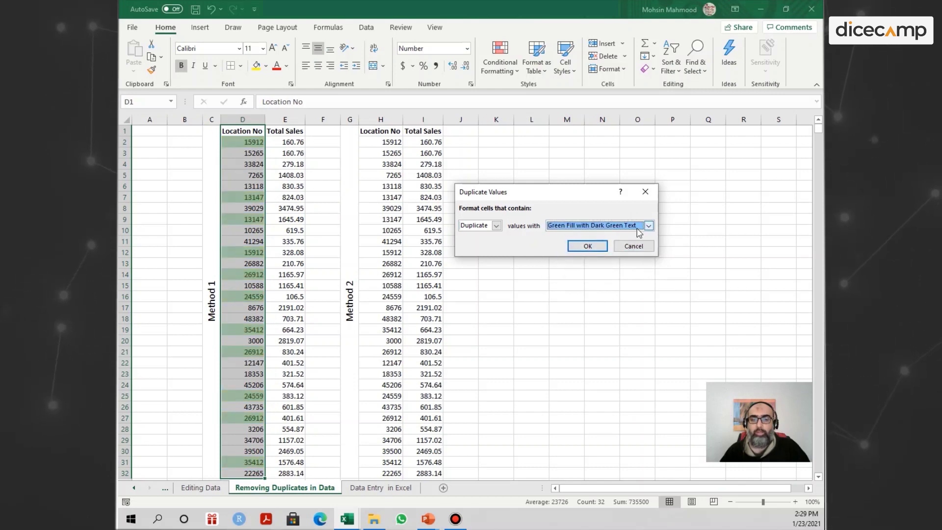
pyautogui.click(582, 247)
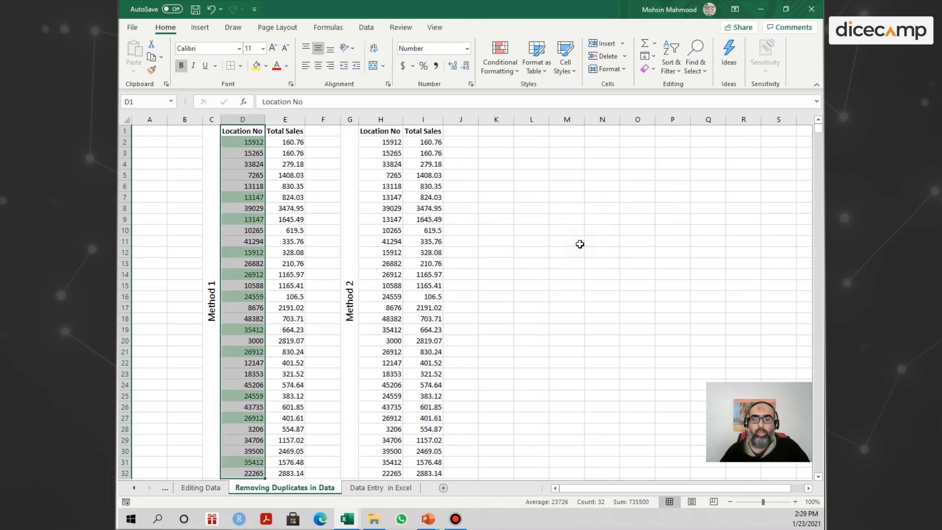
pyautogui.click(495, 240)
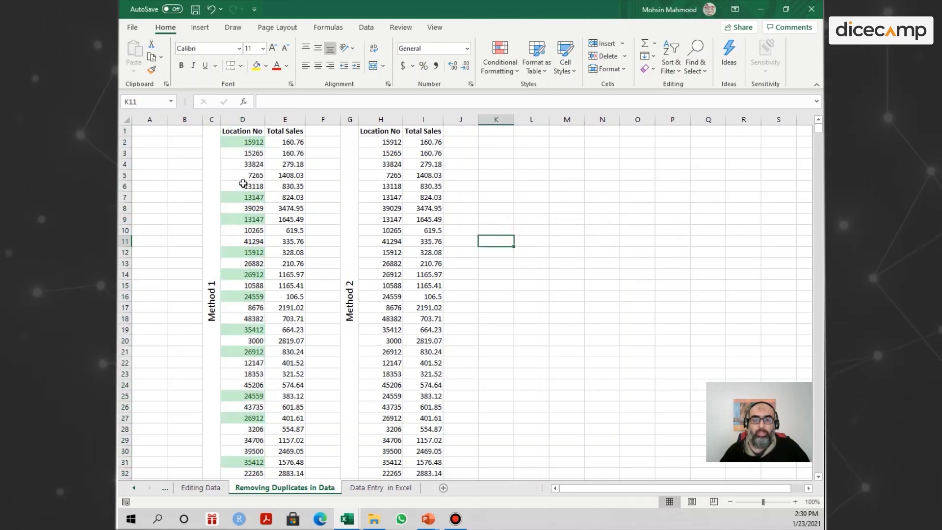
# - Add AutoFilter drop-downs to the D1:E1 headers, Location No and Total Sales
pyautogui.scroll(-2, 245, 185)
pyautogui.scroll(2, 248, 196)
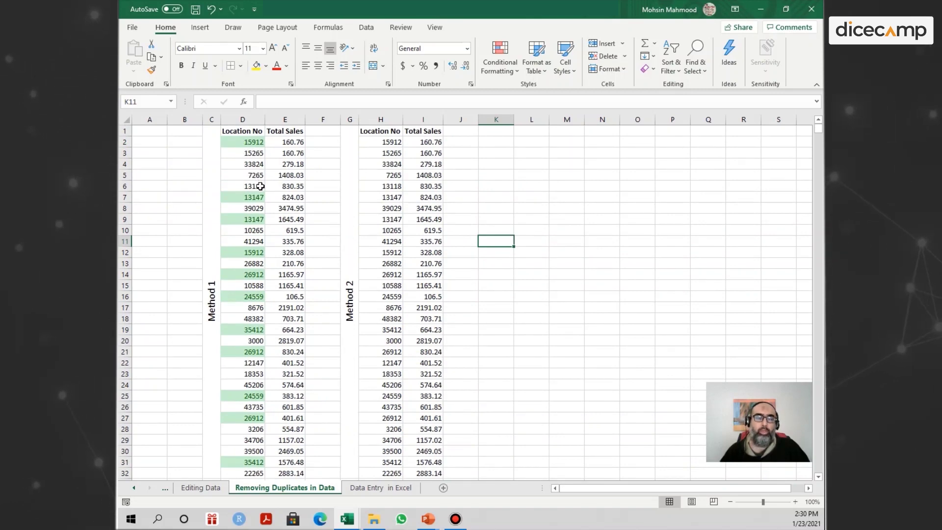
pyautogui.click(236, 133)
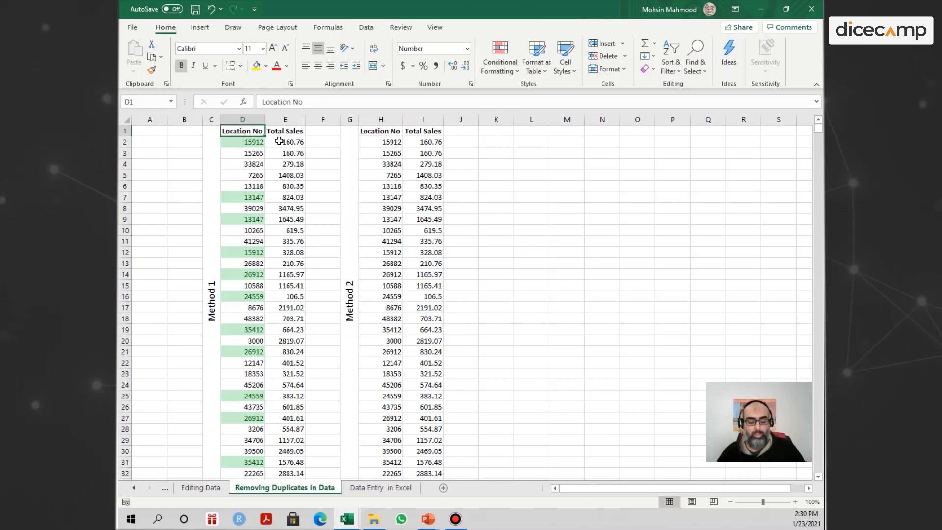
pyautogui.hotkey('shift', 'Right')
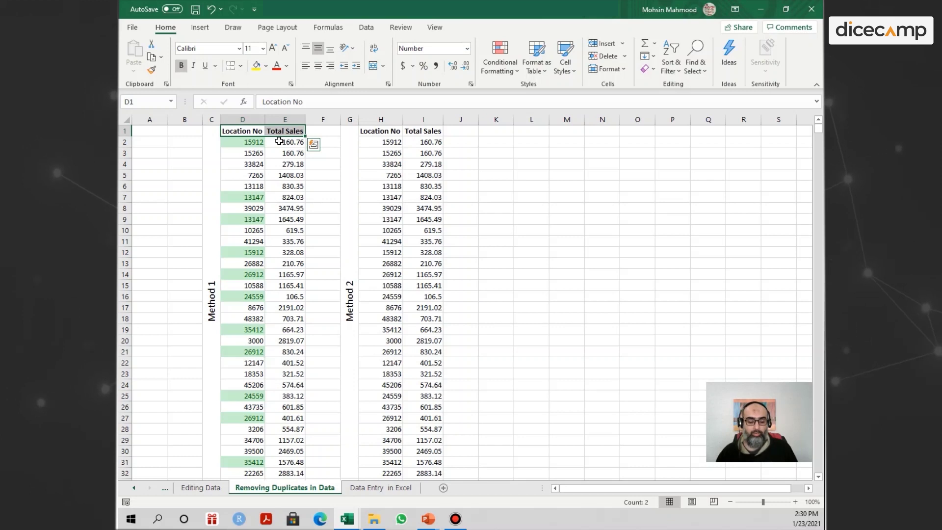
pyautogui.hotkey('alt', 'd')
pyautogui.press('f')
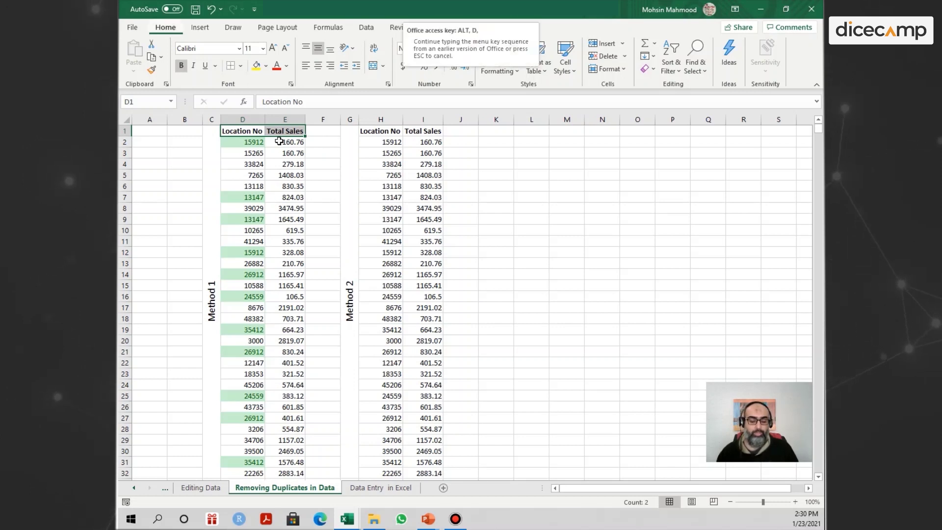
pyautogui.press('f')
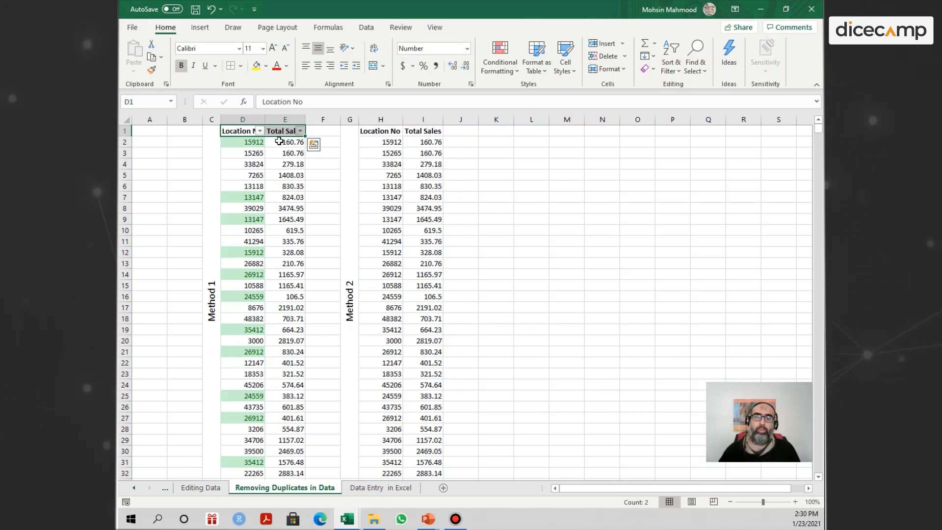
# - Sort Location No by green cell colour so the highlighted duplicates fill rows 2–12
pyautogui.click(260, 130)
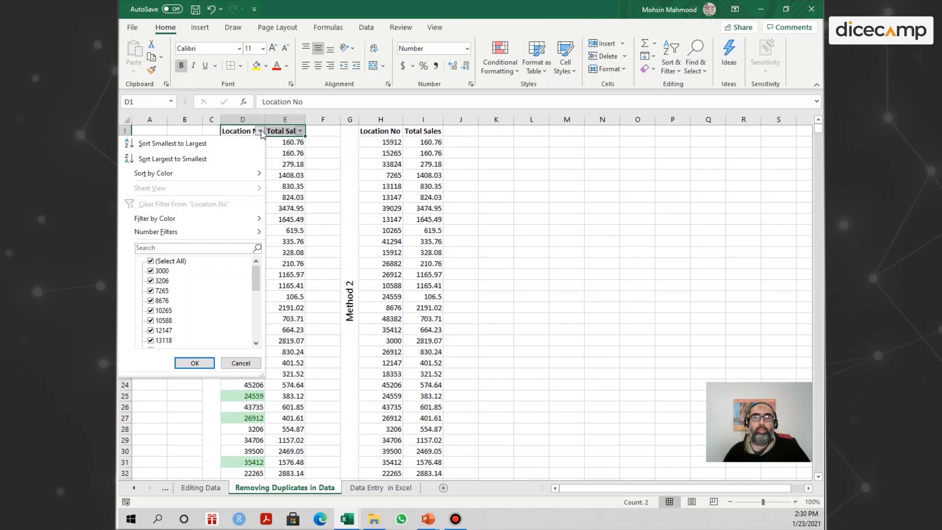
pyautogui.moveTo(228, 176)
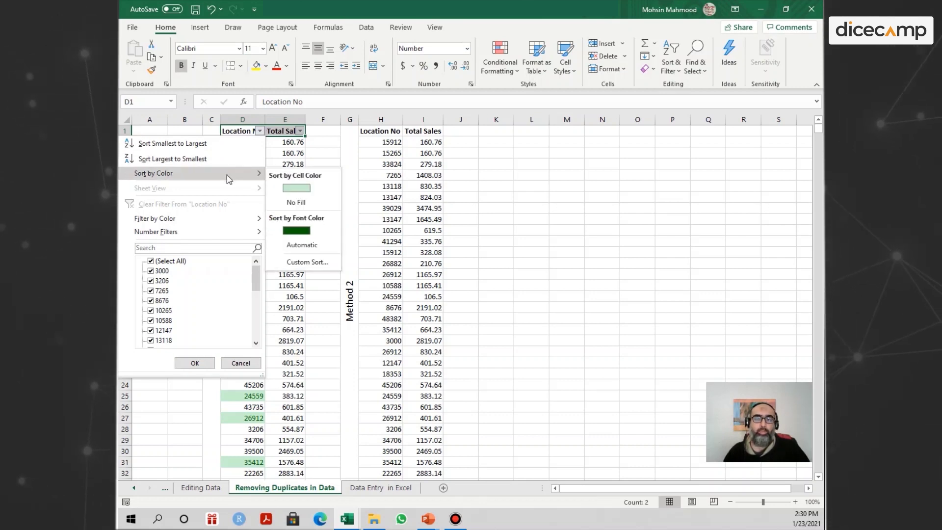
pyautogui.click(298, 189)
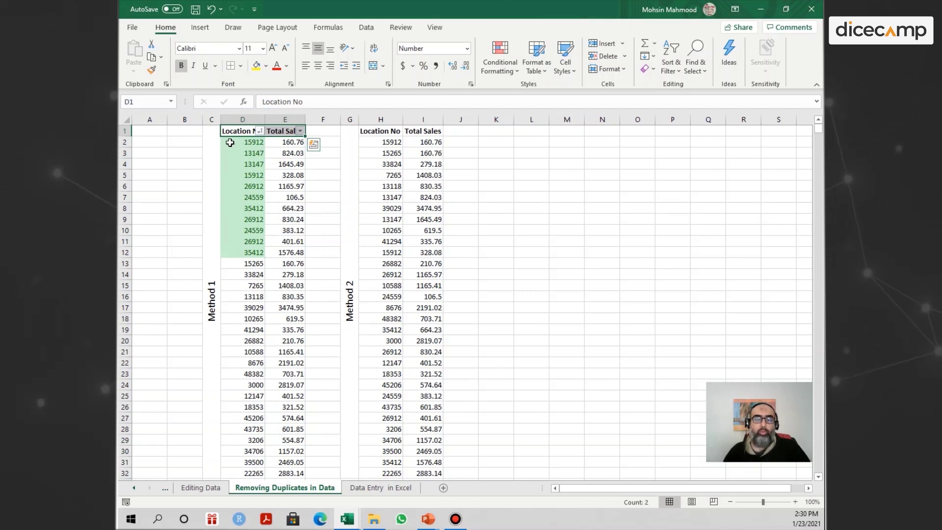
pyautogui.moveTo(230, 143); pyautogui.dragTo(286, 251)
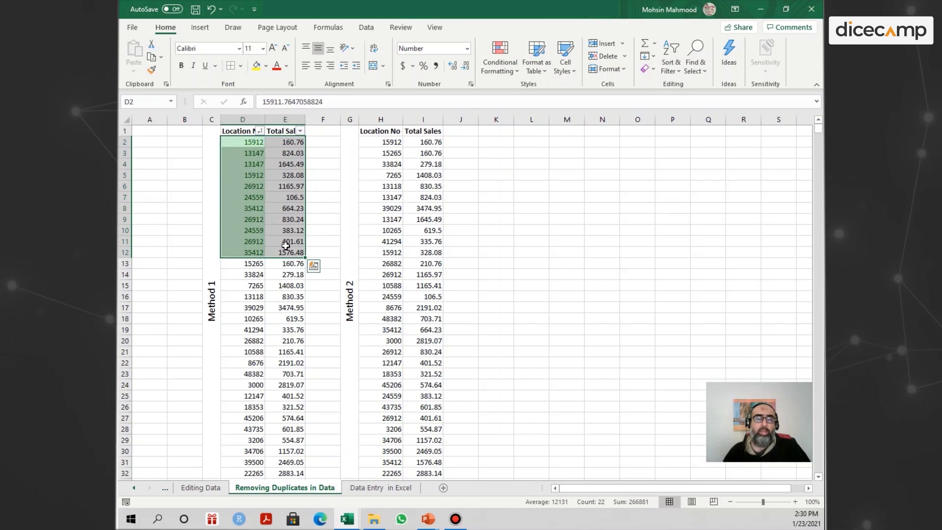
pyautogui.click(278, 164)
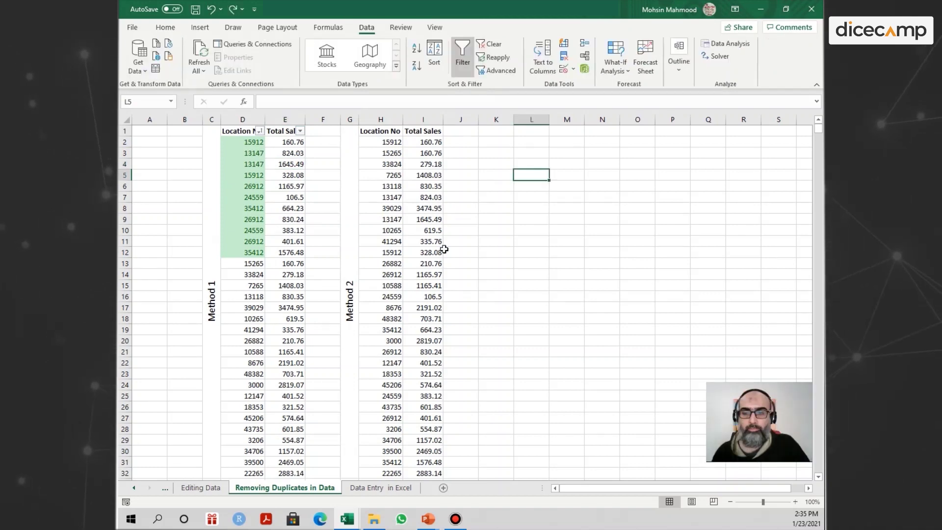
# - Select H1:I32, the Method 2 Location No and Total Sales columns with headers
pyautogui.press('Right')
pyautogui.press('Right')
pyautogui.press('Right')
pyautogui.press('Right')
pyautogui.press('Right')
pyautogui.press('Right')
pyautogui.press('Right')
pyautogui.press('Right')
pyautogui.press('Right')
pyautogui.press('Right')
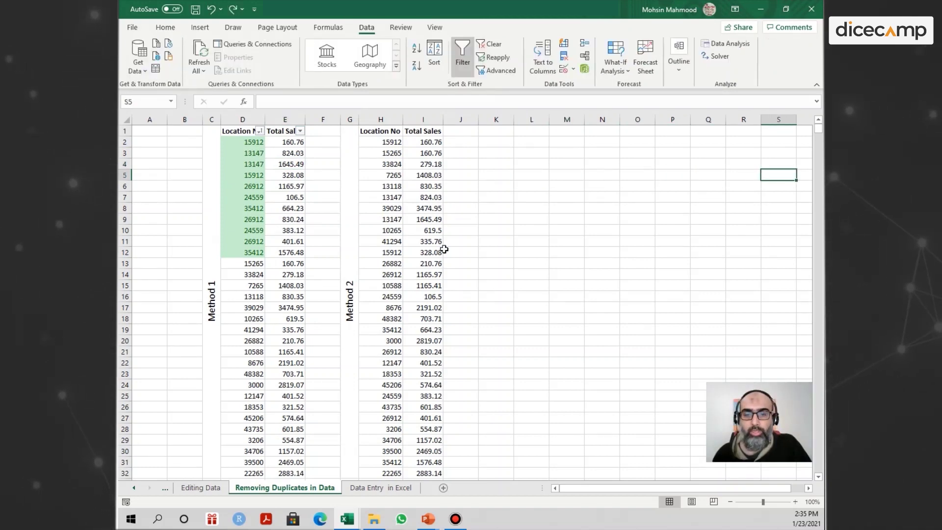
pyautogui.press('Right')
pyautogui.press('Right')
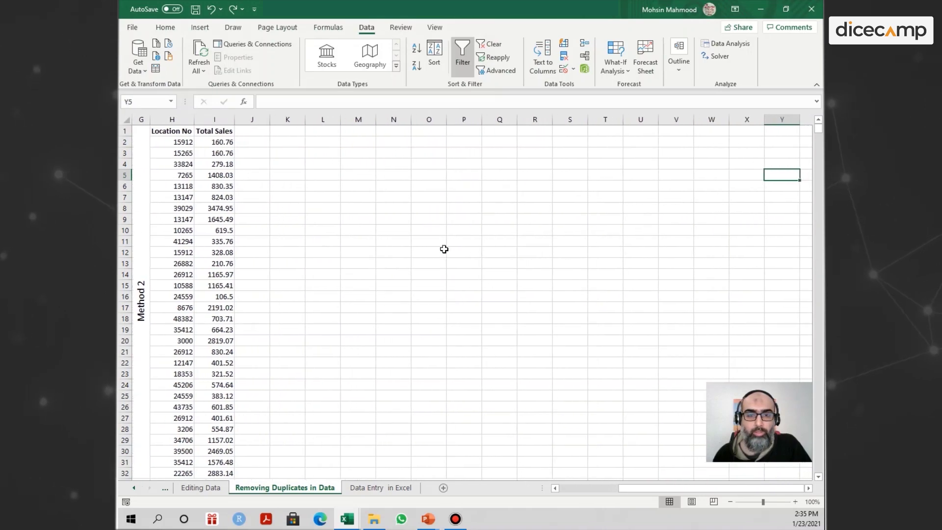
pyautogui.press('Left')
pyautogui.press('Left')
pyautogui.press('Left')
pyautogui.press('Left')
pyautogui.press('Left')
pyautogui.press('Left')
pyautogui.press('Left')
pyautogui.press('Left')
pyautogui.press('Left')
pyautogui.press('Left')
pyautogui.press('Left')
pyautogui.press('Left')
pyautogui.press('Left')
pyautogui.press('Left')
pyautogui.press('Left')
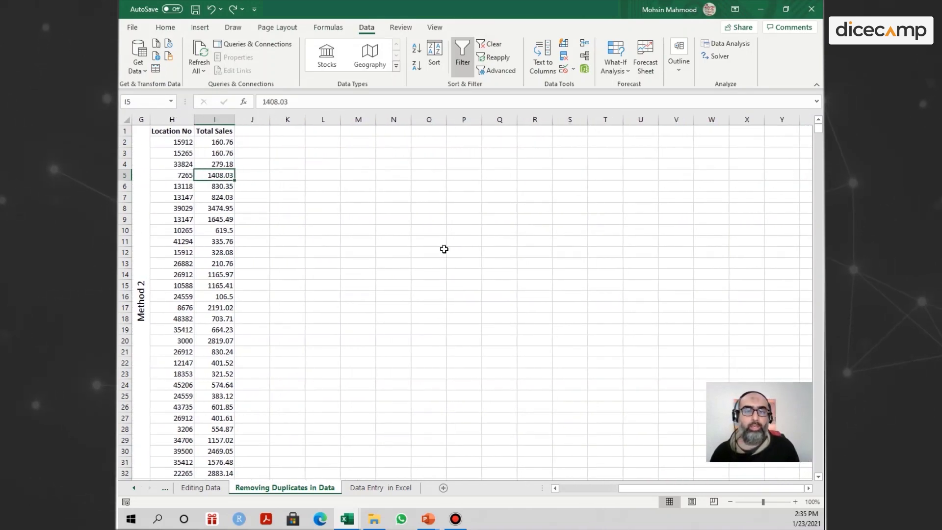
pyautogui.press('Left')
pyautogui.press('Up')
pyautogui.press('Up')
pyautogui.press('Up')
pyautogui.press('Up')
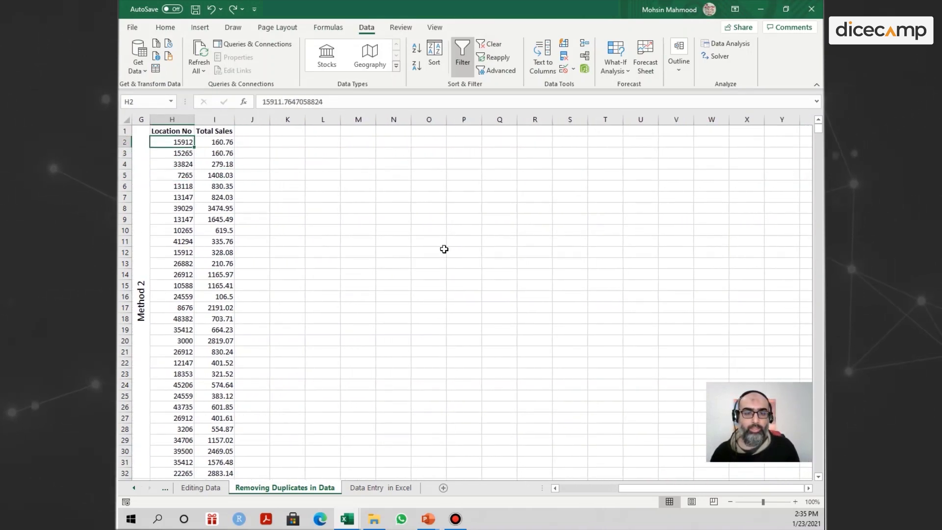
pyautogui.hotkey('shift', 'Right')
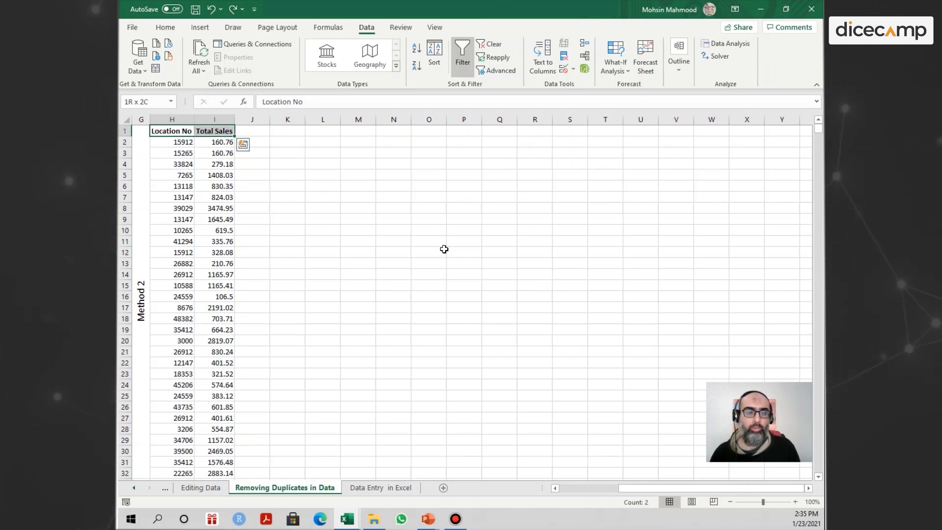
pyautogui.hotkey('ctrl', 'shift', 'Down')
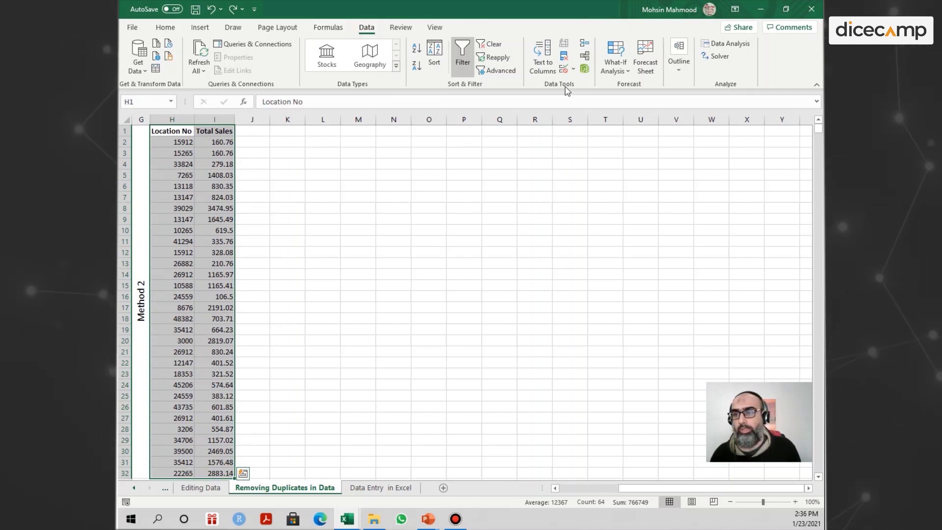
# - Remove duplicates from Method 2 on Location No only, deleting 6 rows and keeping 25
pyautogui.click(565, 60)
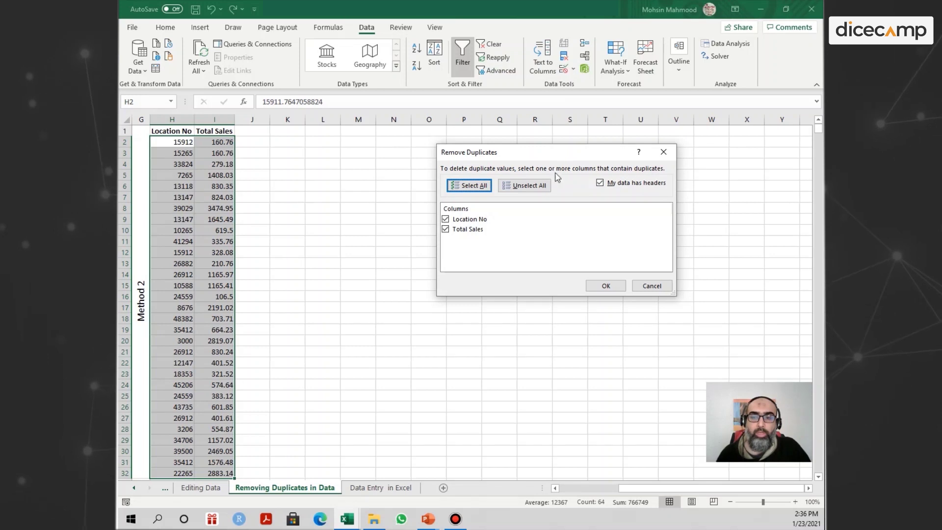
pyautogui.click(446, 230)
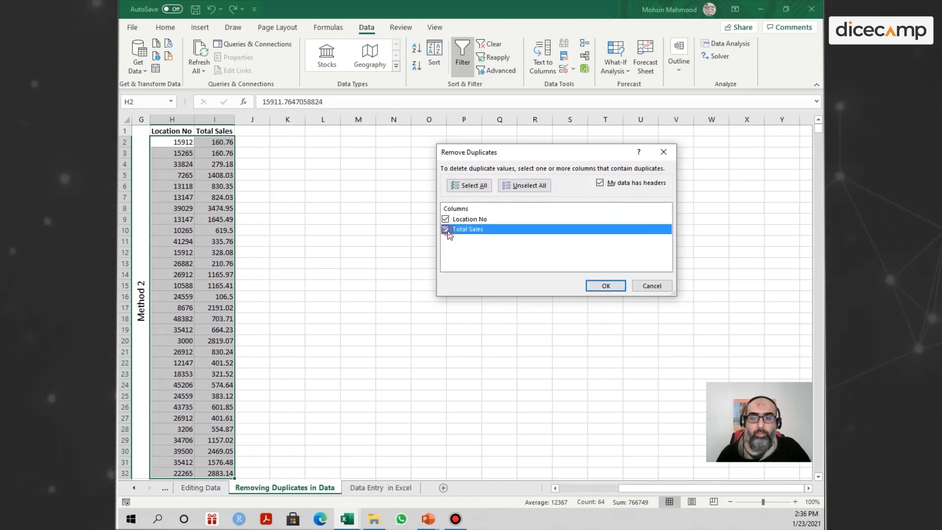
pyautogui.click(605, 286)
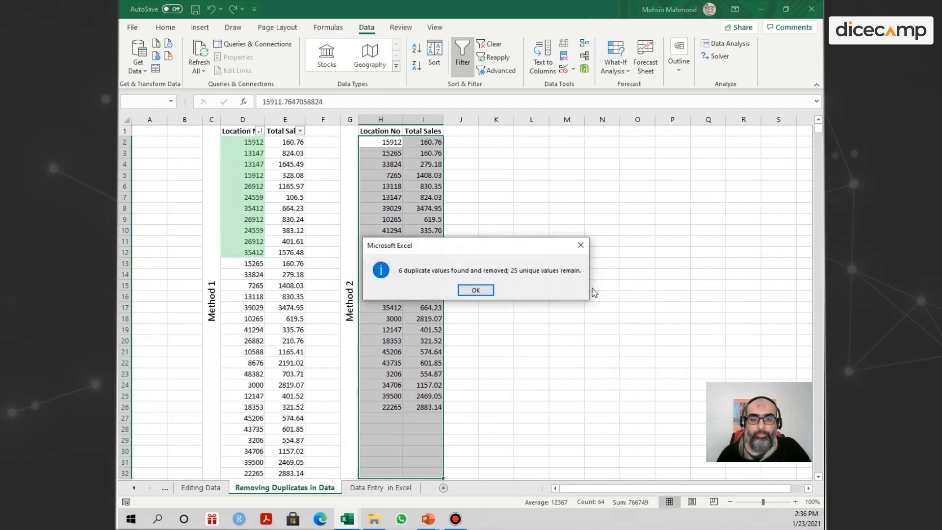
pyautogui.click(475, 289)
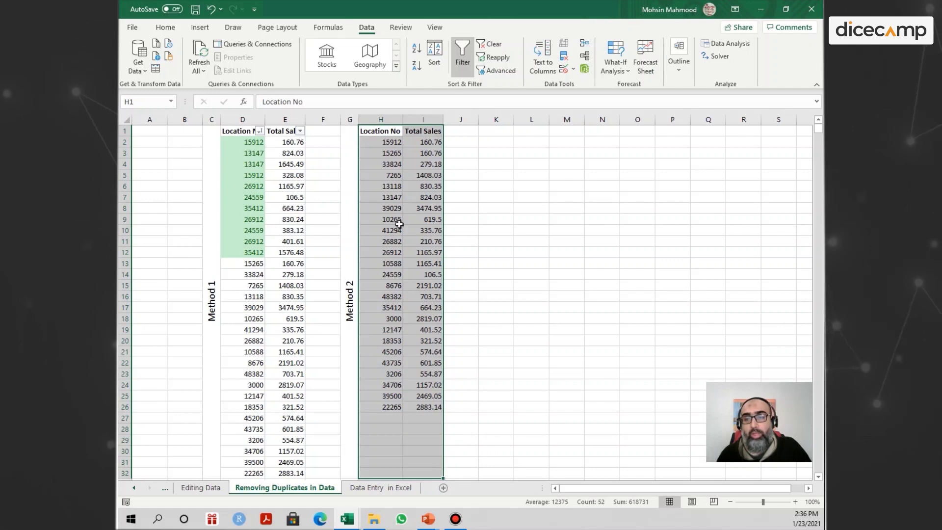
pyautogui.click(374, 131)
pyautogui.click(407, 131)
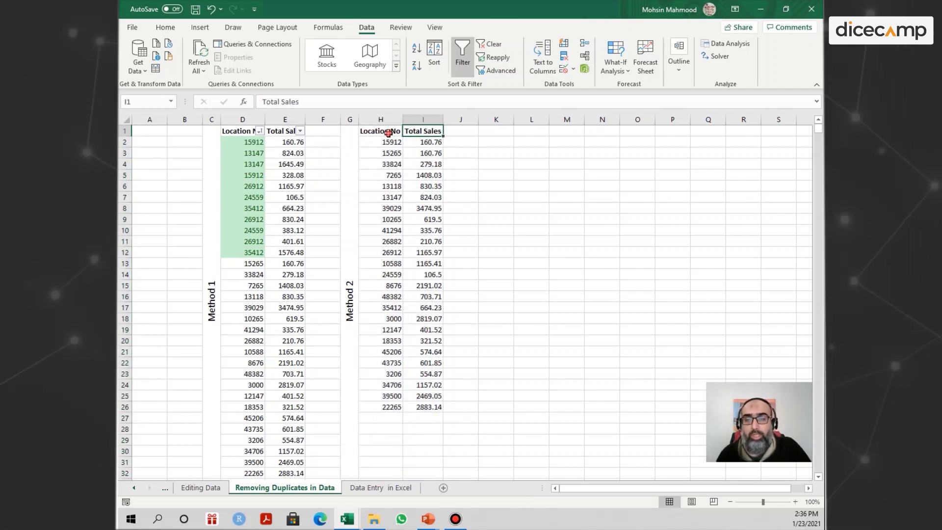
pyautogui.click(398, 131)
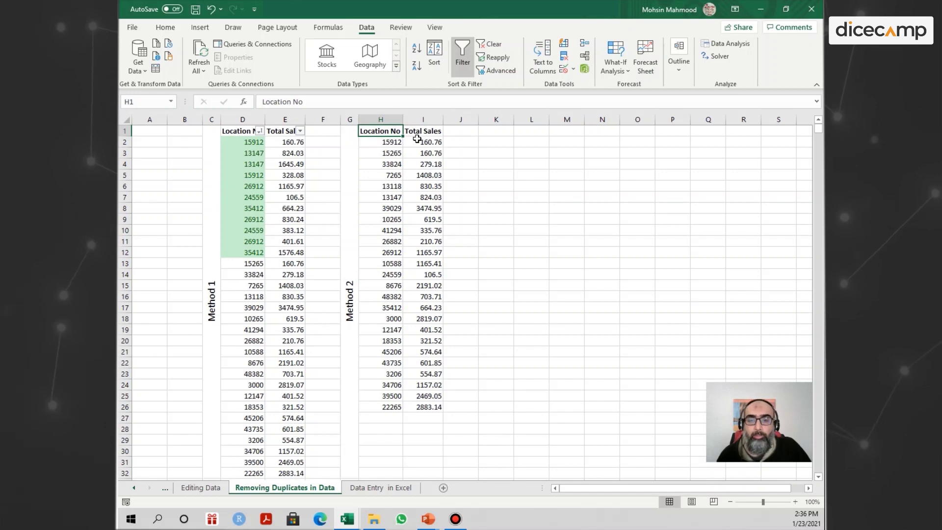